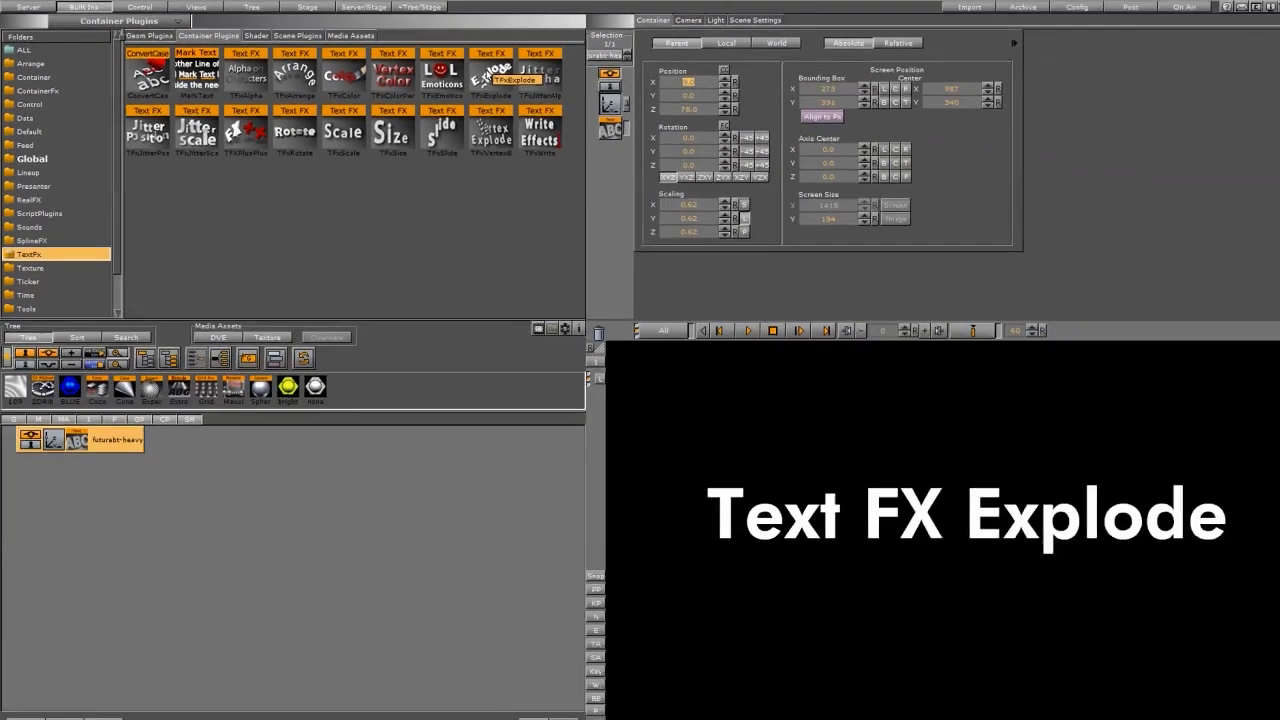
Add the TFxExplode plugin to the text container and keyframe its Progress from 0 at frame 0 to 100 at frame 60, previewing the result.
drag(778, 113, 112, 430)
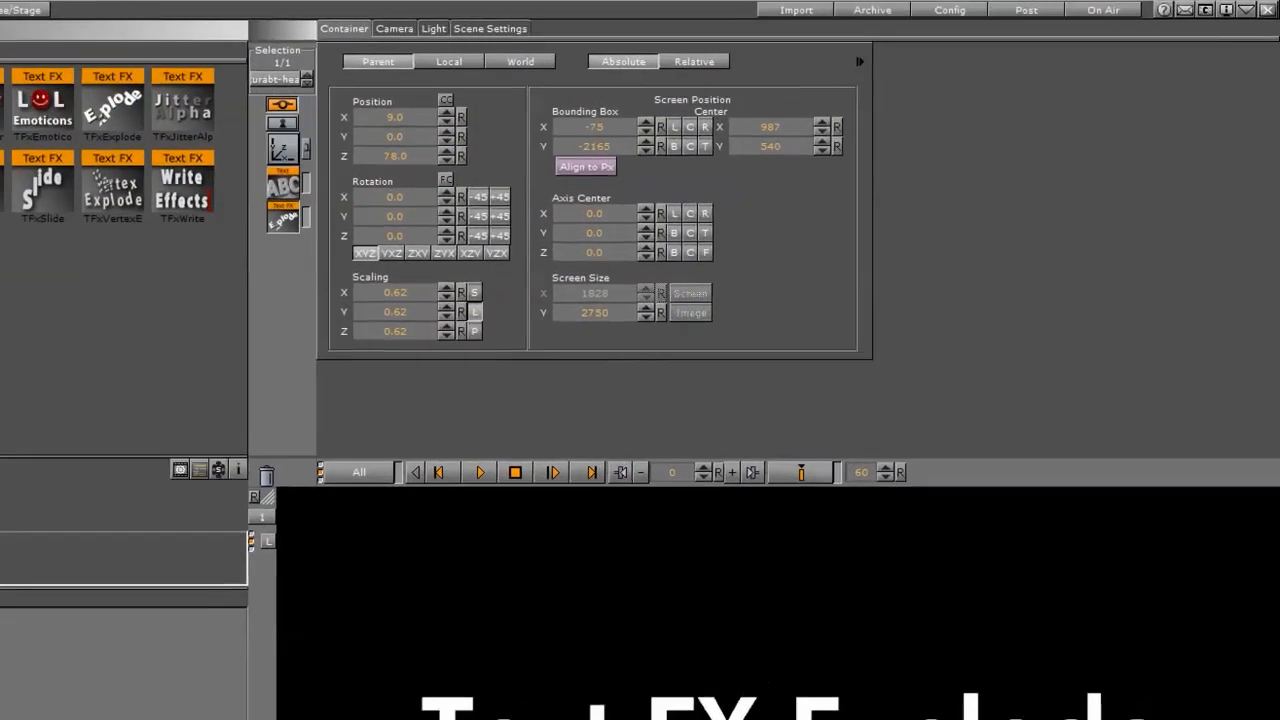
click(98, 431)
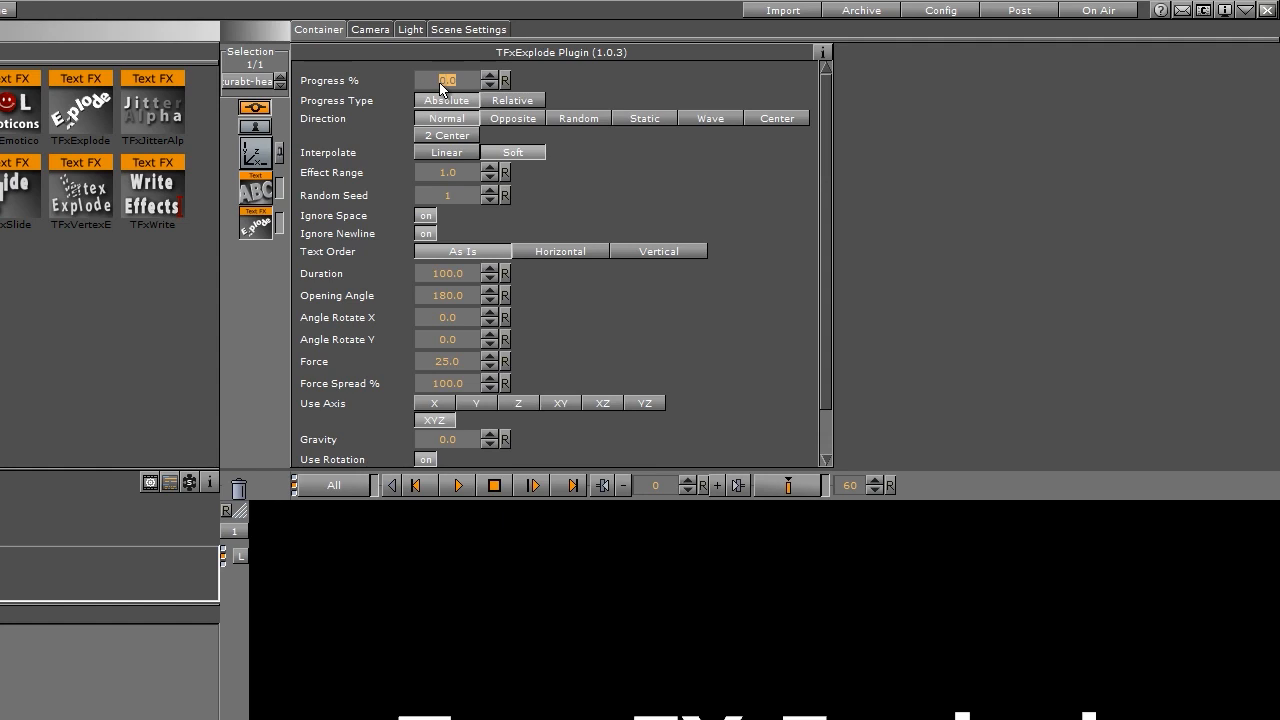
click(786, 488)
text(100)
key(Return)
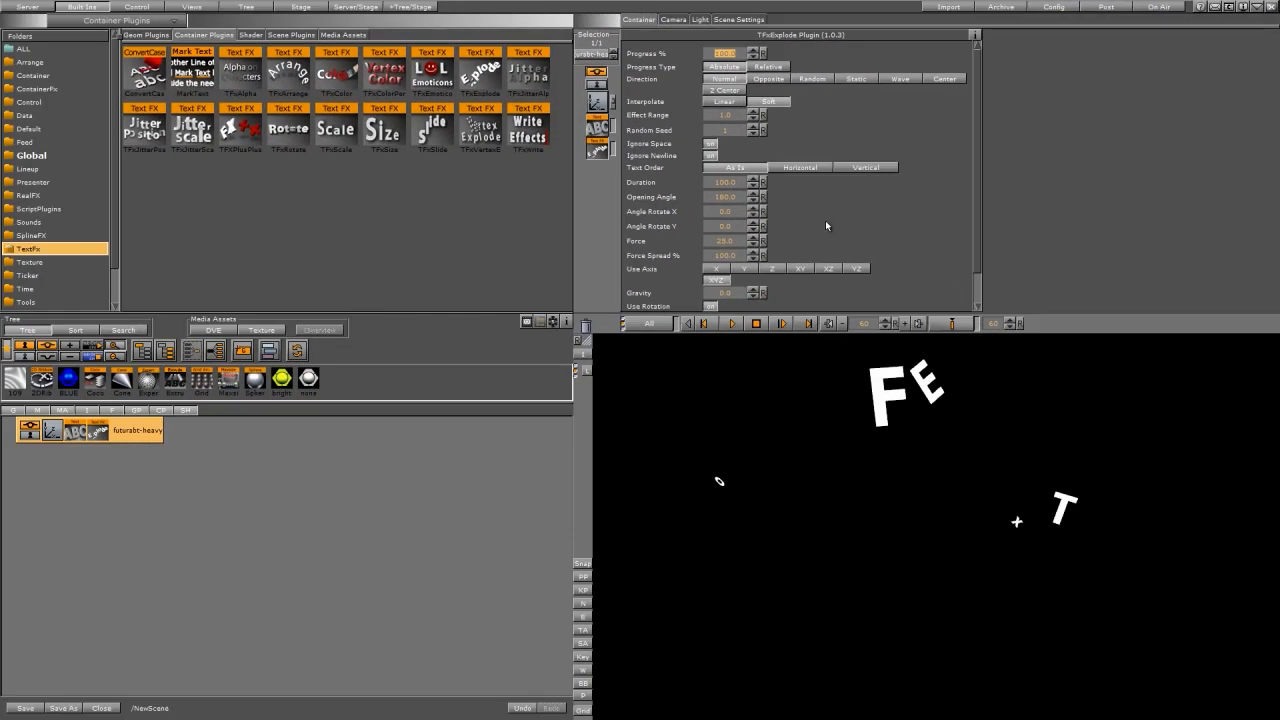
click(948, 324)
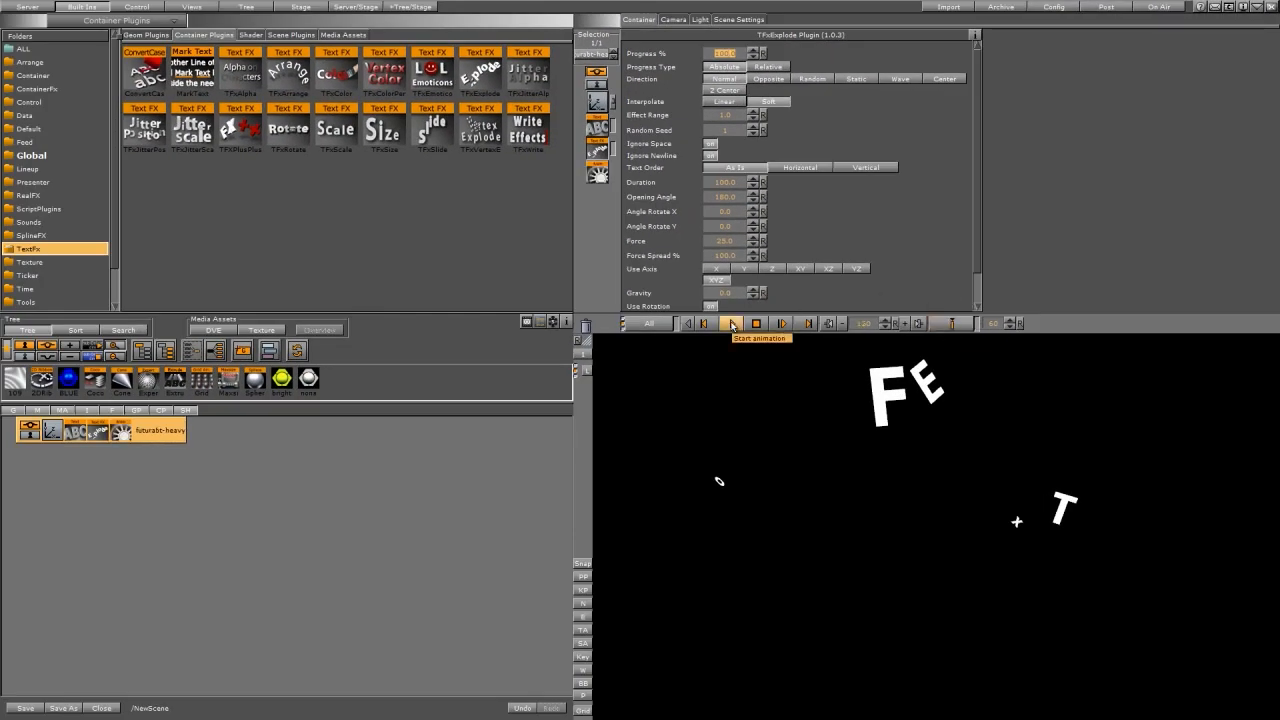
click(733, 324)
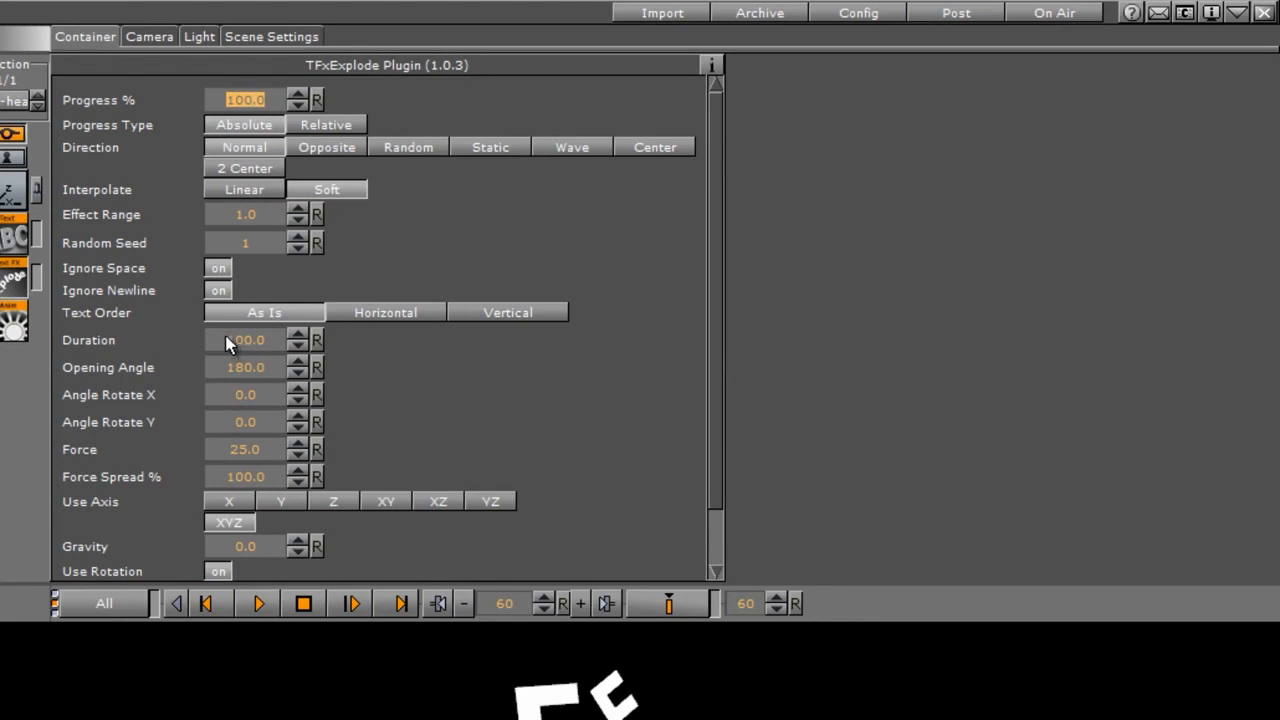
Set Duration 235.7, Opening Angle 247.1, Angle Rotate X 6.6 and Y 3.9, Force 53.4 and Force Spread 81.3%, and preview the explosion.
drag(236, 337, 1122, 260)
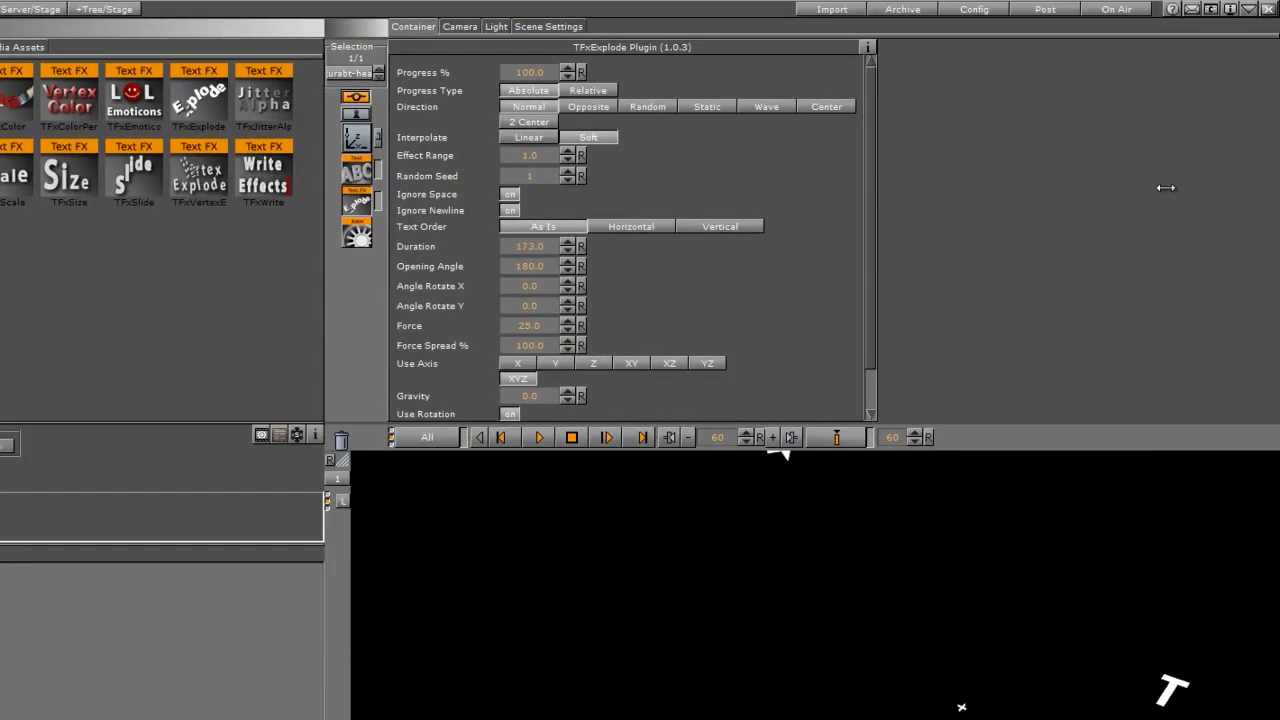
drag(1166, 188, 1171, 187)
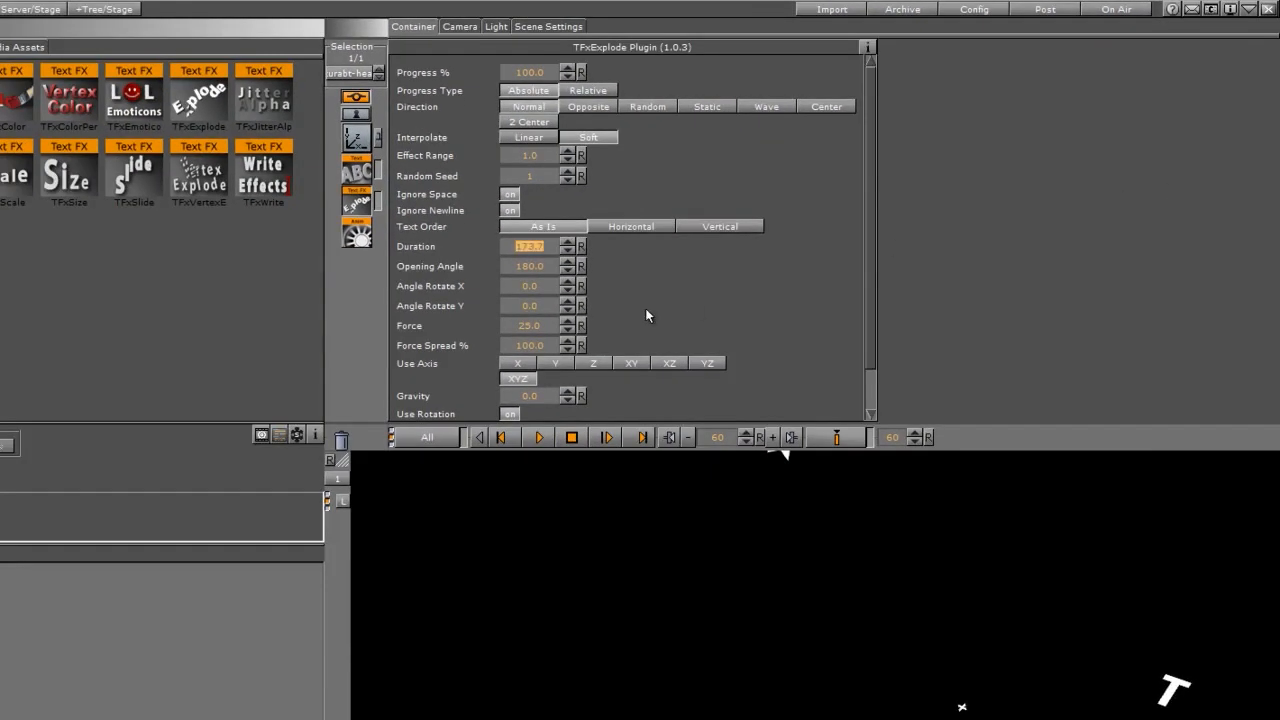
drag(520, 271, 705, 251)
drag(521, 289, 764, 328)
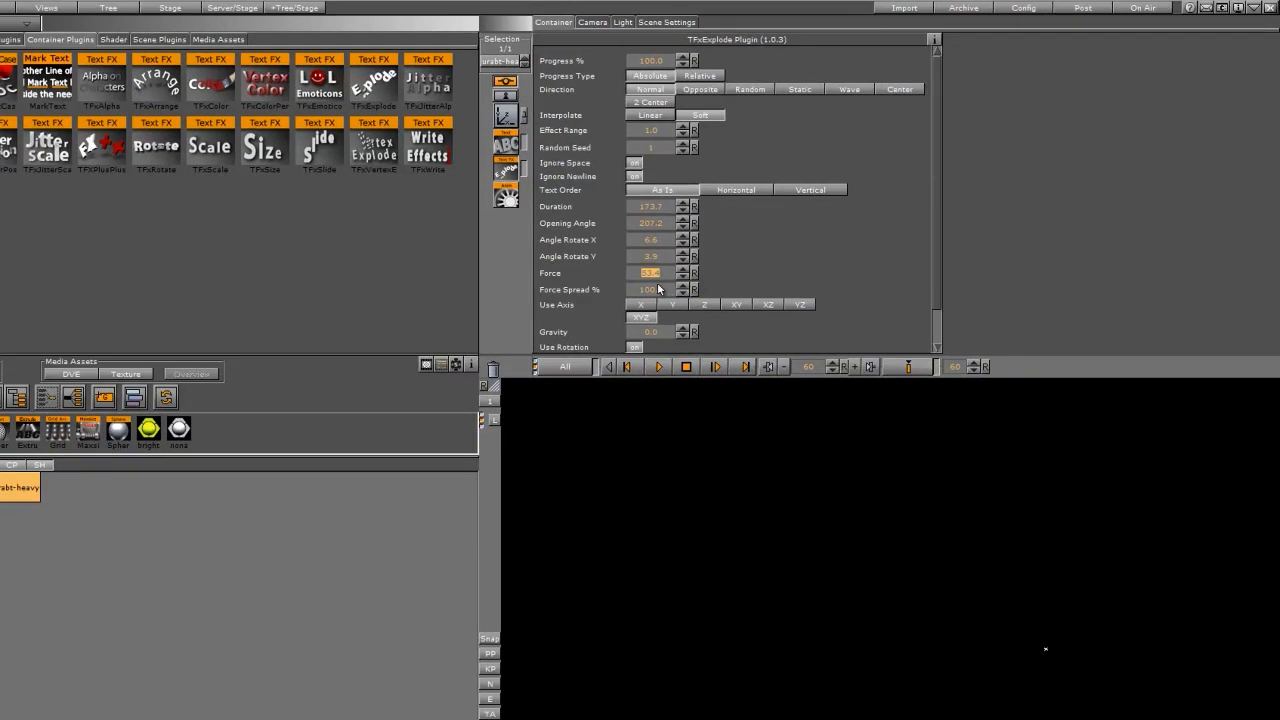
drag(658, 288, 614, 292)
drag(642, 208, 896, 239)
click(659, 366)
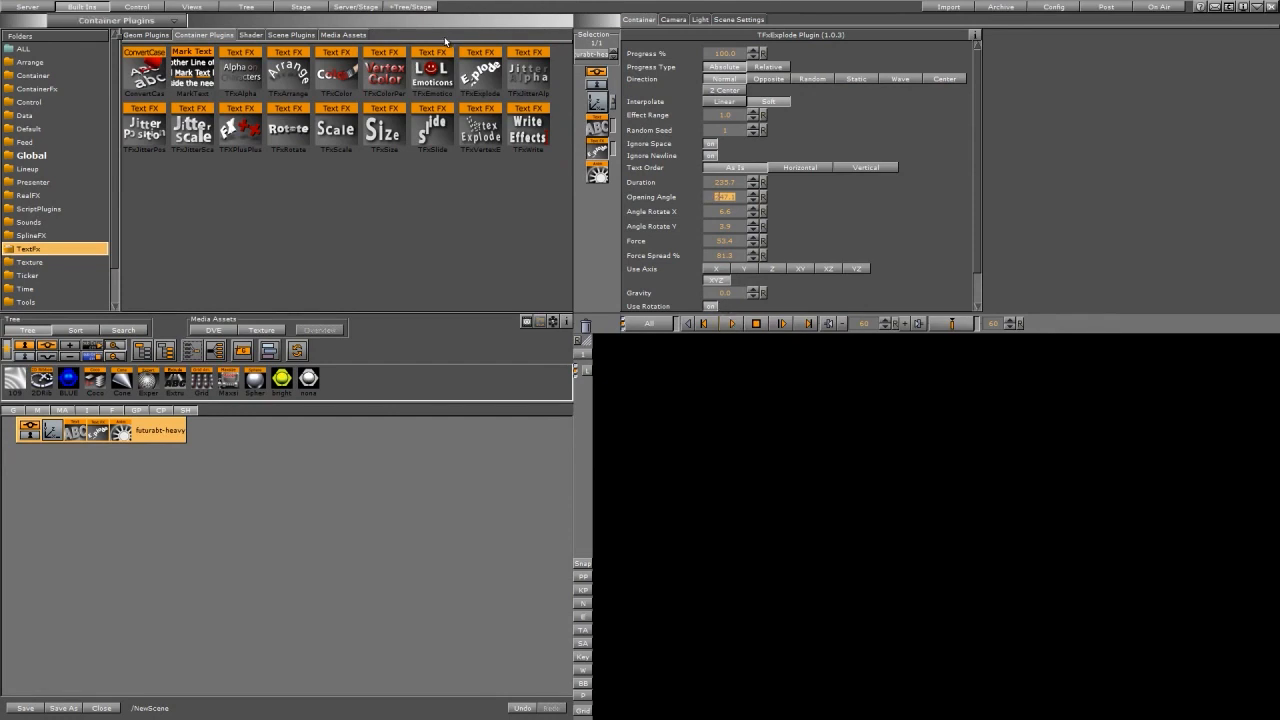
Try reversing the explosion in the timeline by moving the first progress keyframe past the last, and return it to the start.
click(300, 7)
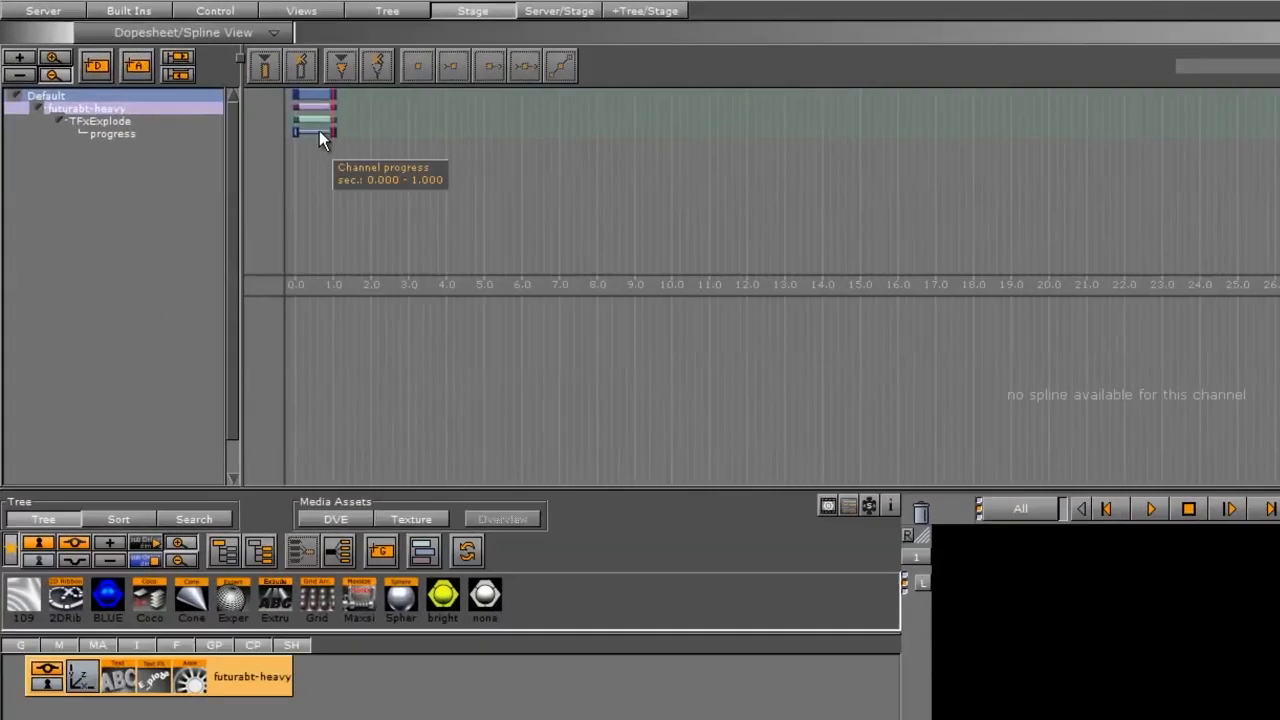
drag(284, 127, 397, 127)
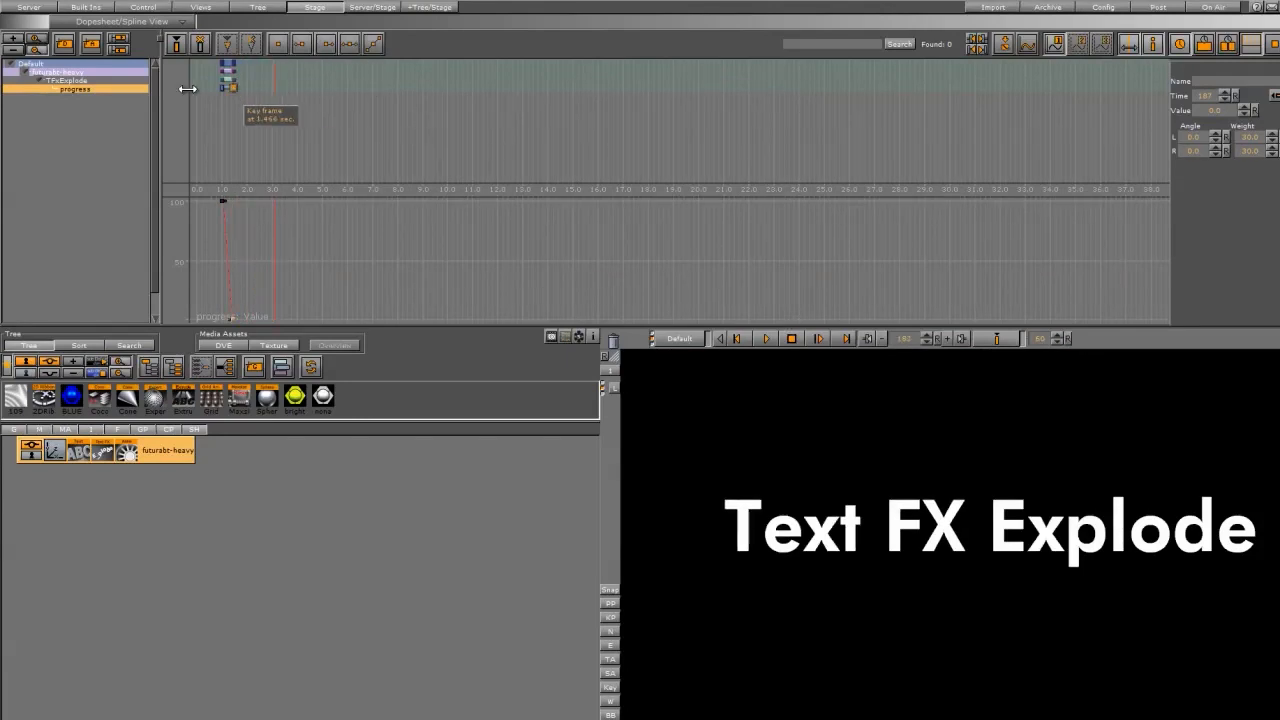
drag(276, 88, 122, 92)
Reopen the TFxExplode settings, change the Text Order to Vertical, and preview the animation from frame 0.
click(102, 455)
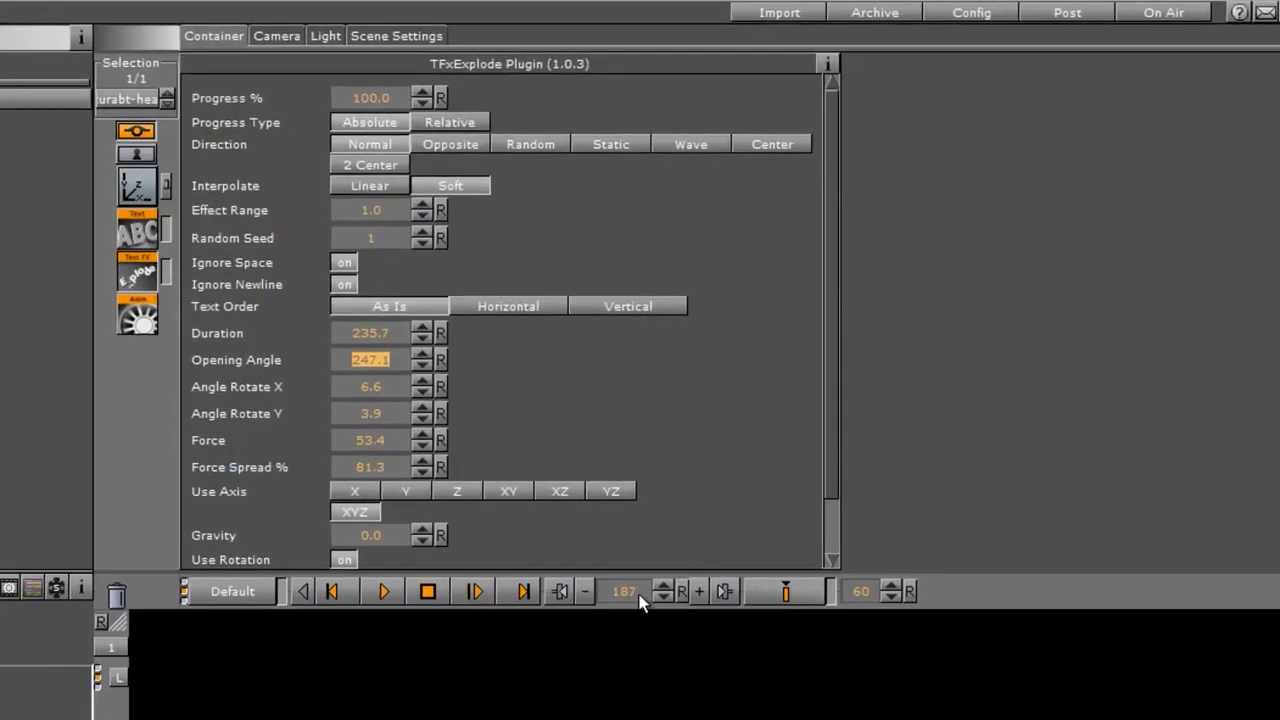
drag(677, 558, 373, 553)
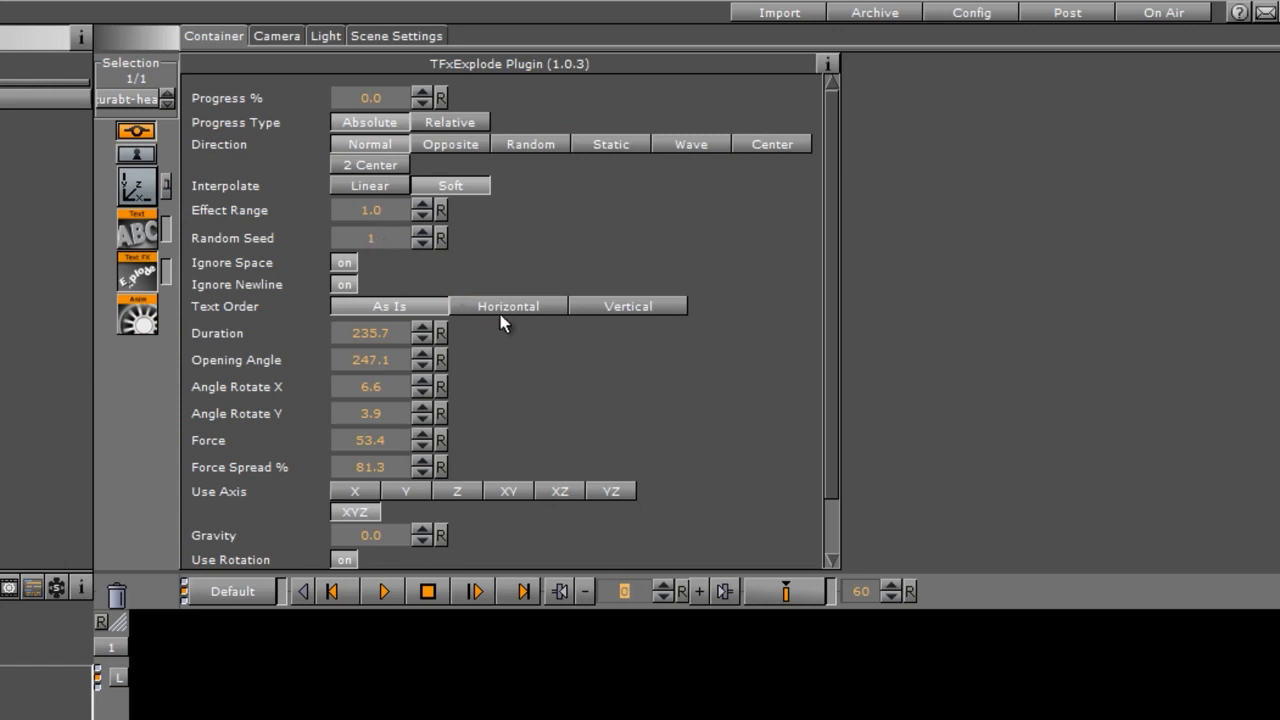
click(641, 312)
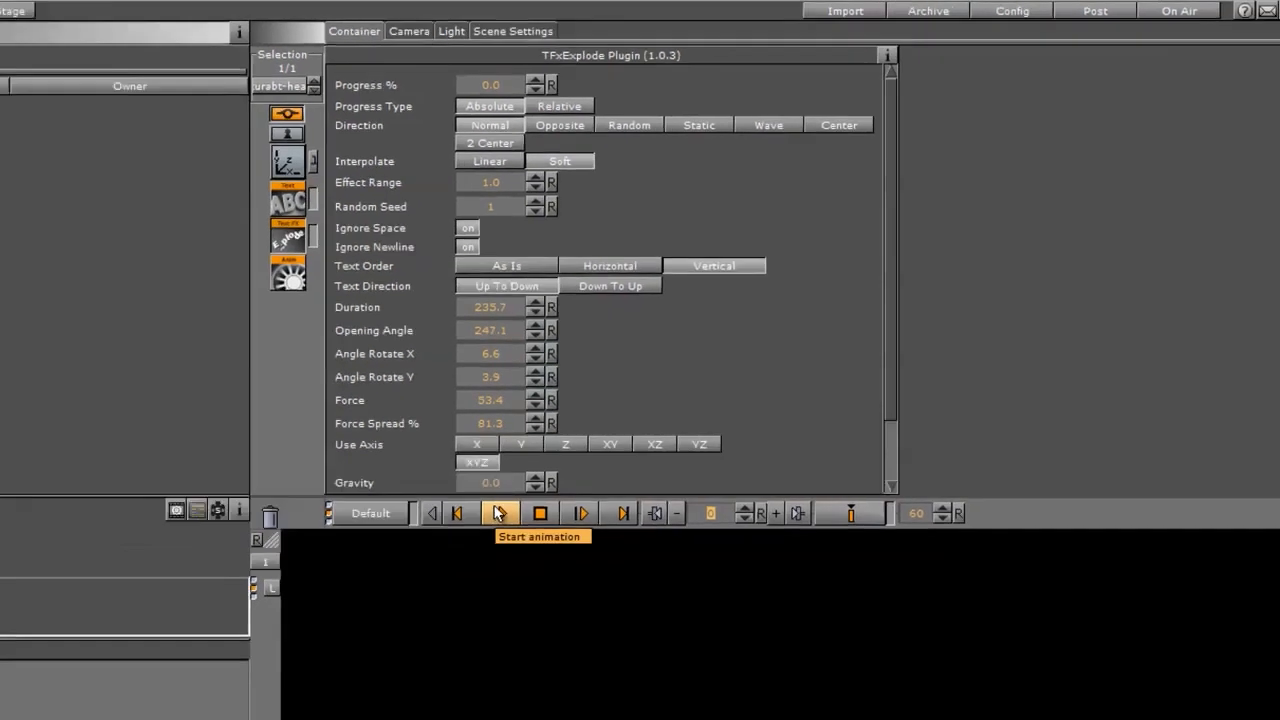
click(383, 591)
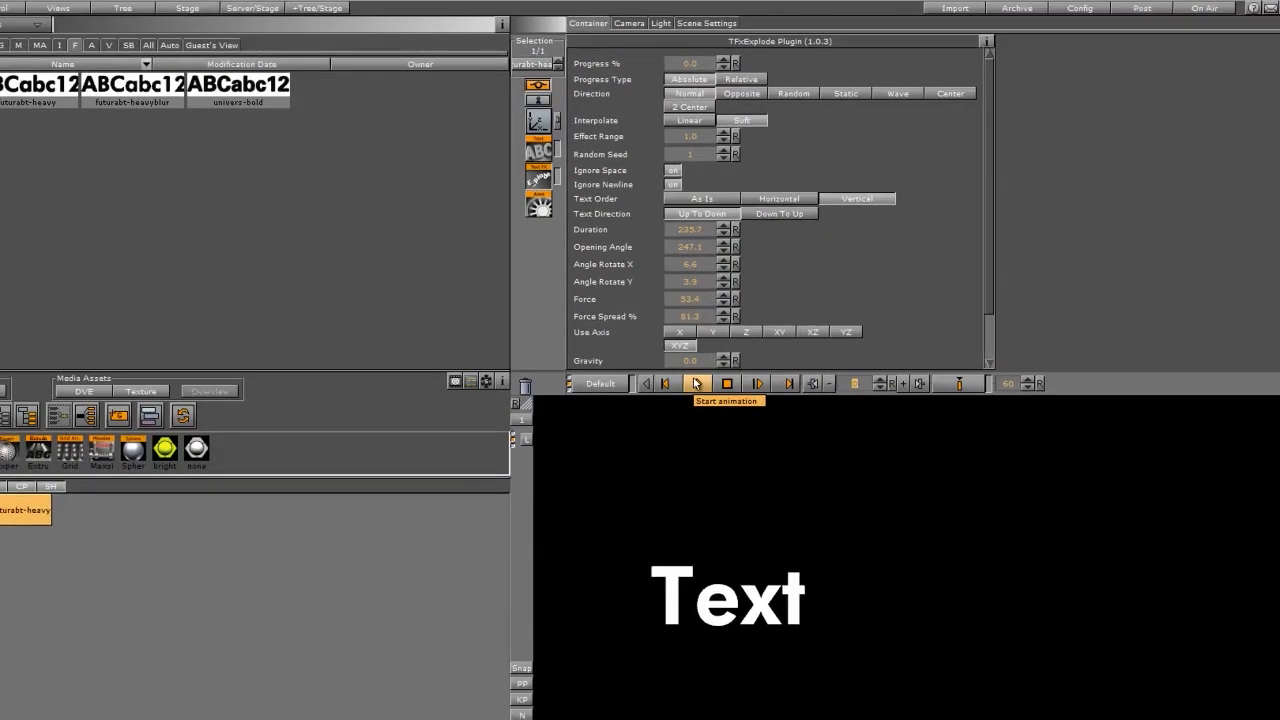
click(727, 383)
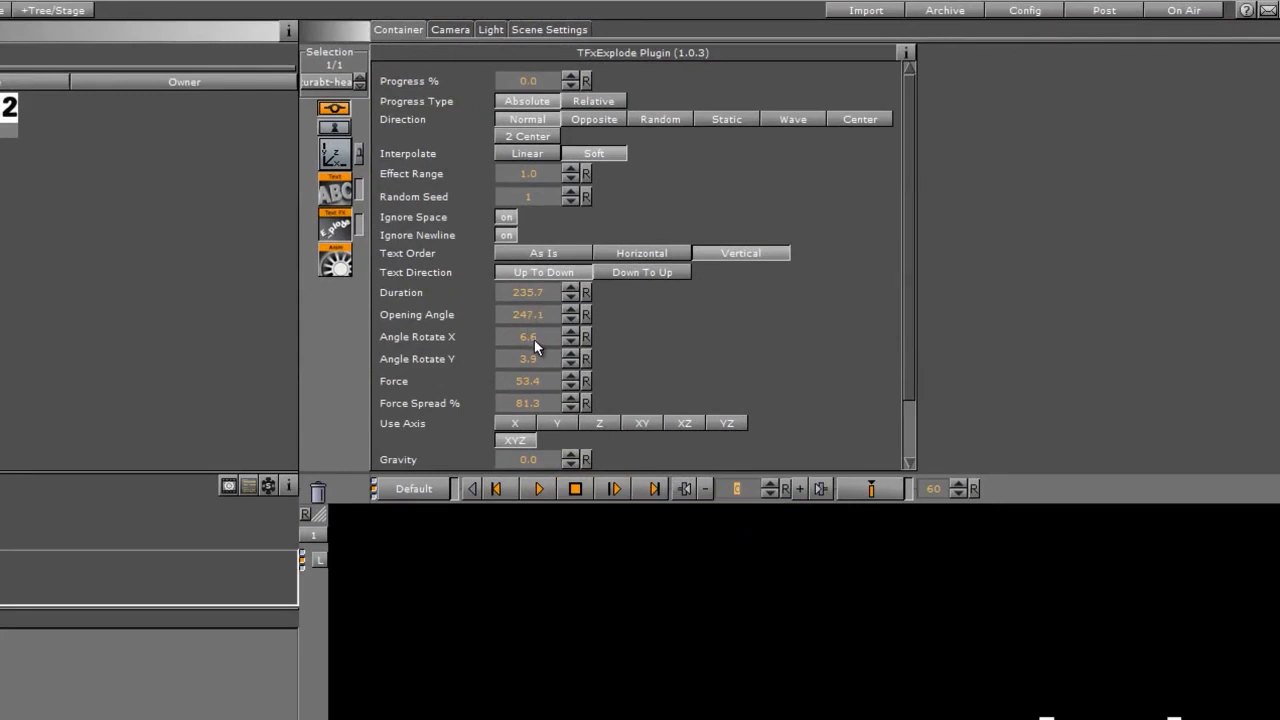
Try the XY, XZ and YZ options for Use Axis and return the setting to XYZ.
drag(903, 338, 903, 386)
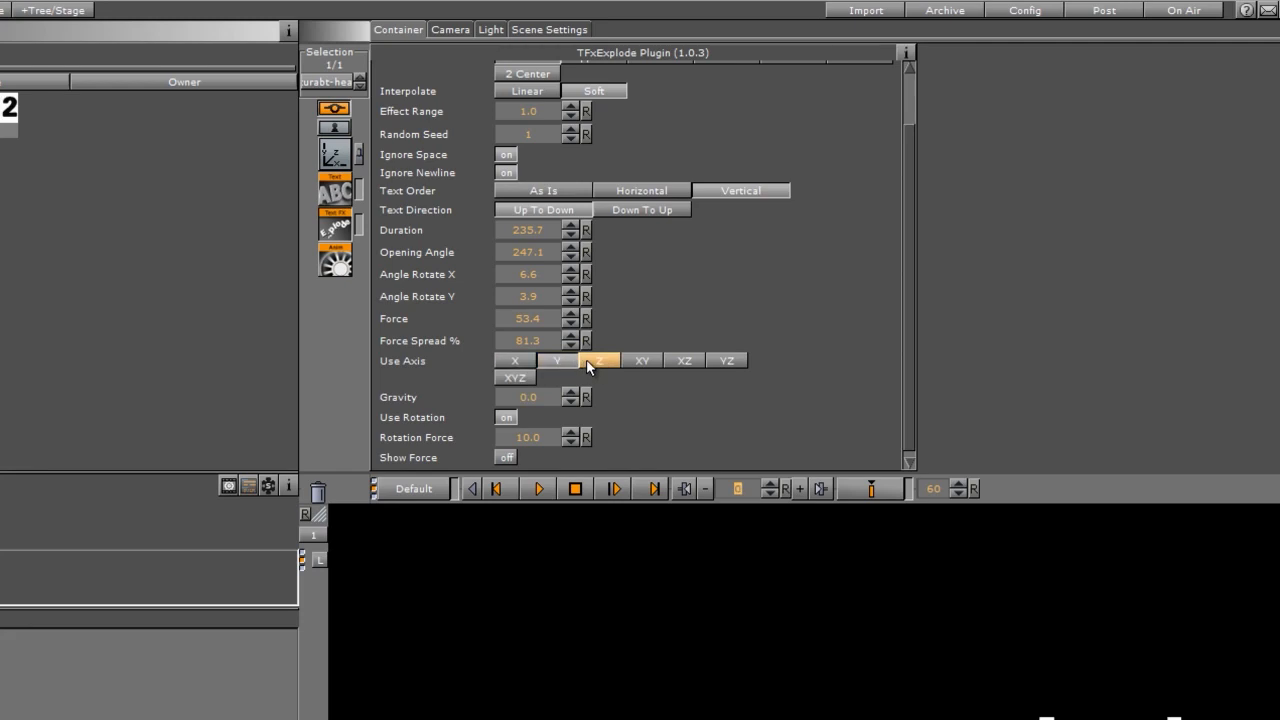
click(640, 364)
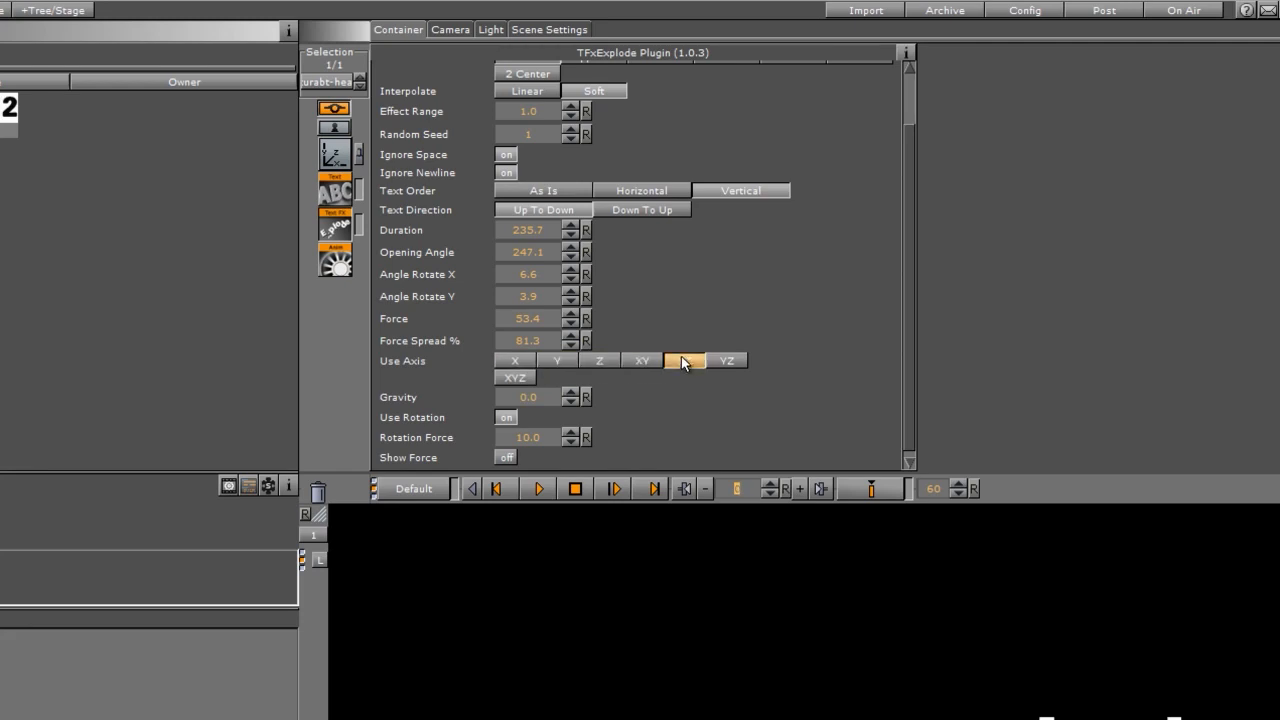
click(722, 360)
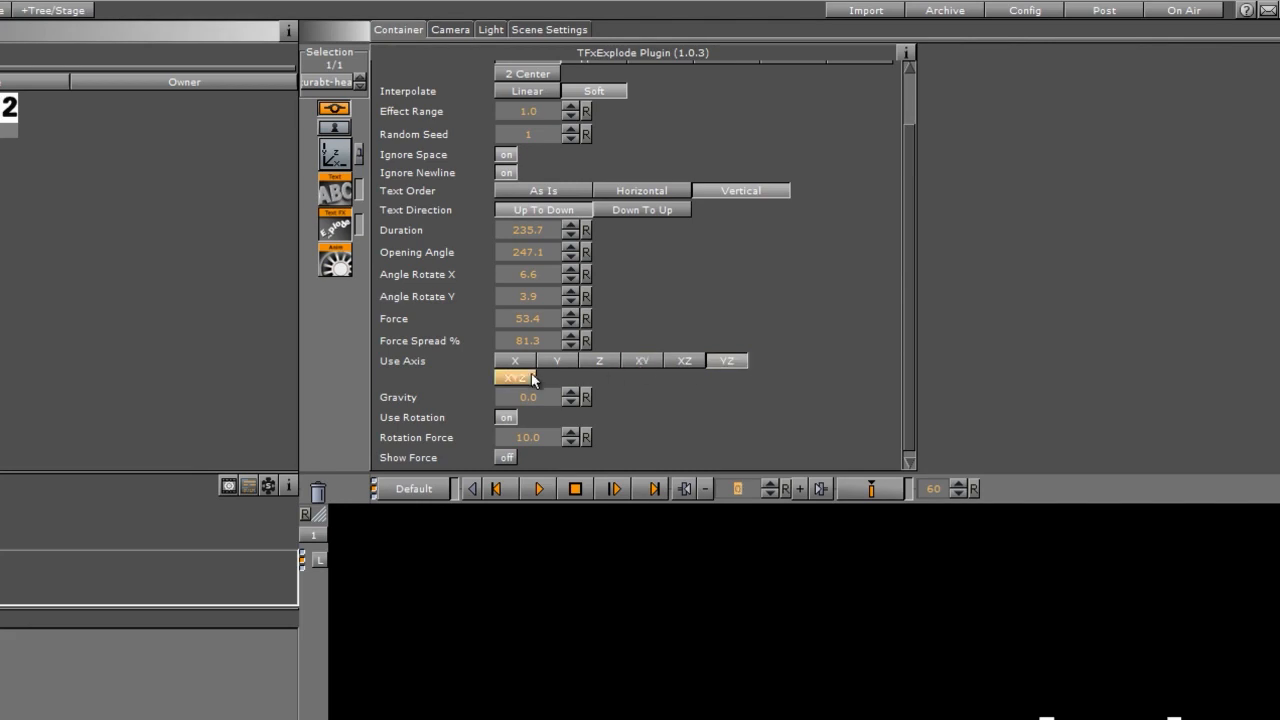
click(516, 377)
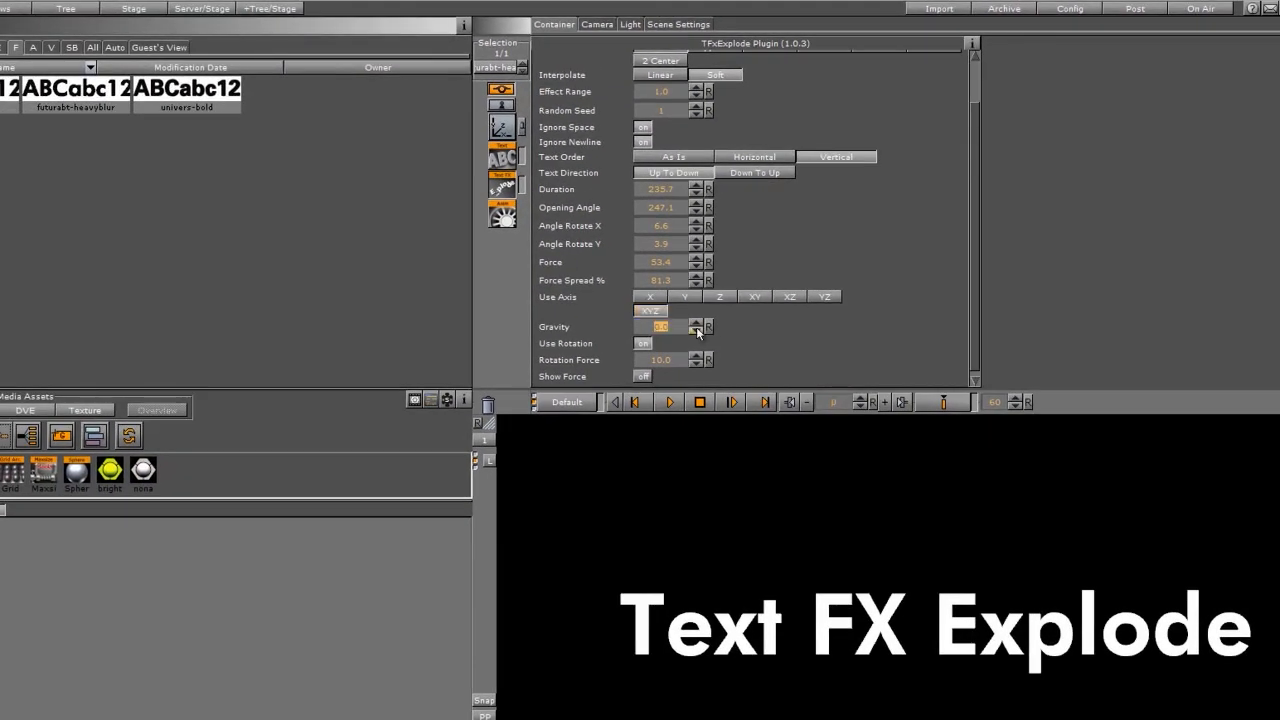
Set Gravity to -8.8 and Rotation Force to 7.8 with Use Rotation on and Show Force off, and play the animation.
drag(651, 331, 574, 334)
click(643, 377)
mouse_move(655, 360)
mouse_down()
mouse_move(585, 361)
mouse_move(631, 362)
mouse_up()
click(643, 343)
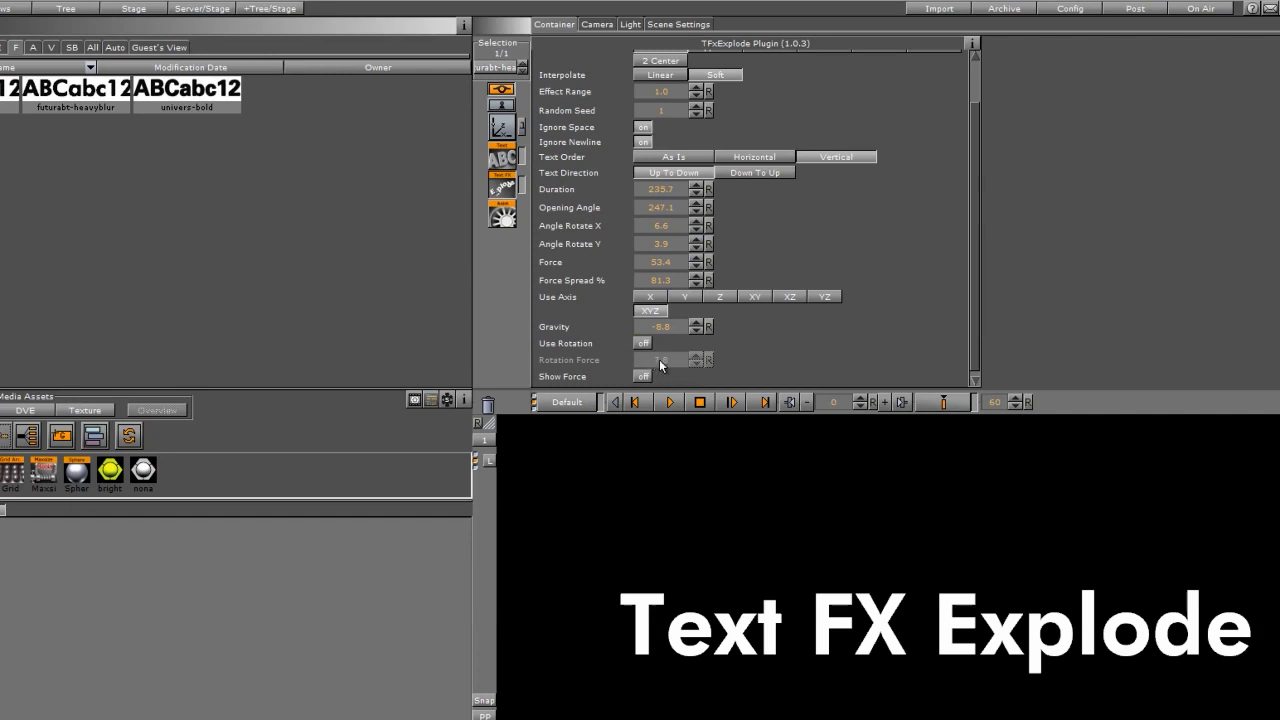
click(643, 345)
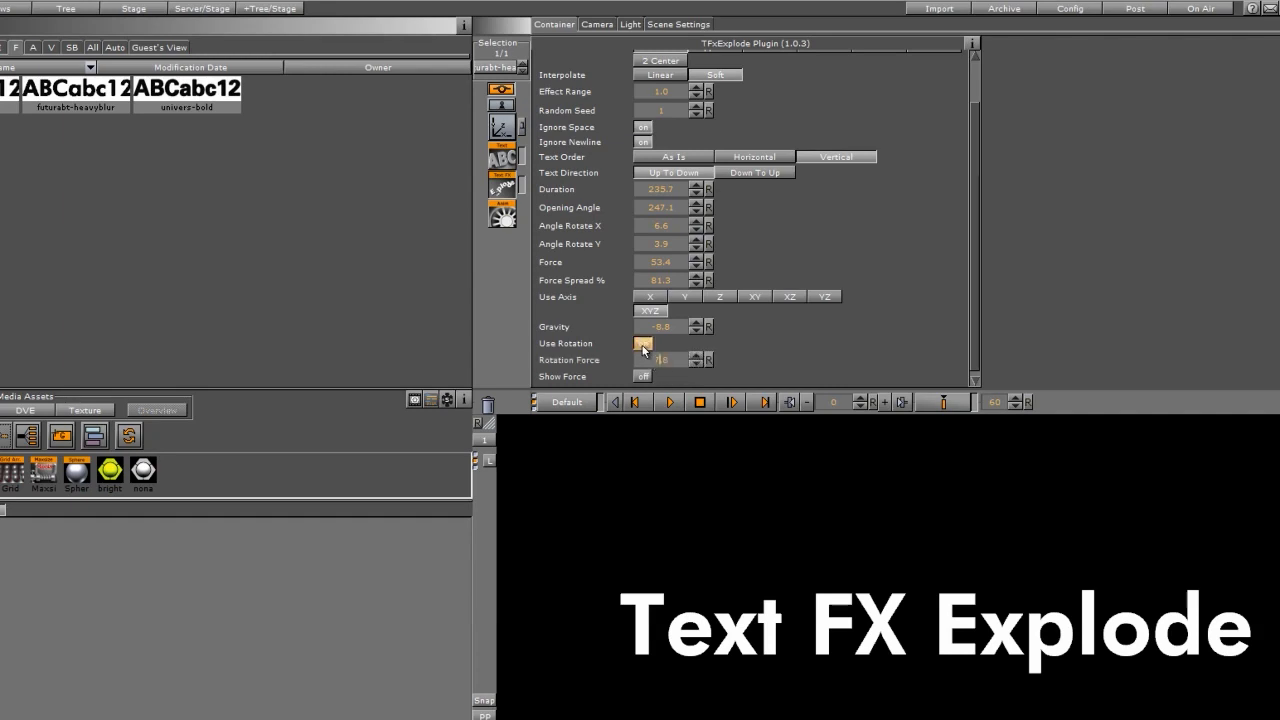
click(666, 402)
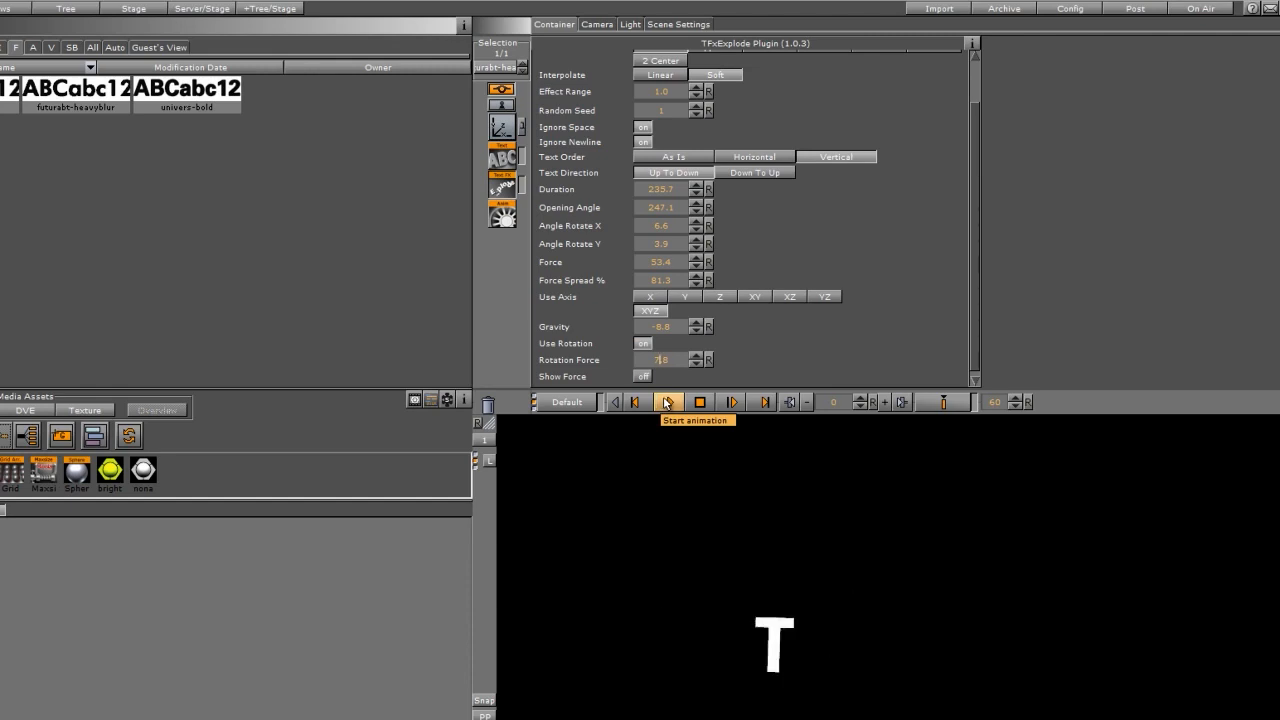
Run the animation back to its start, limit the explosion's Use Axis to XY, and preview it again.
click(614, 402)
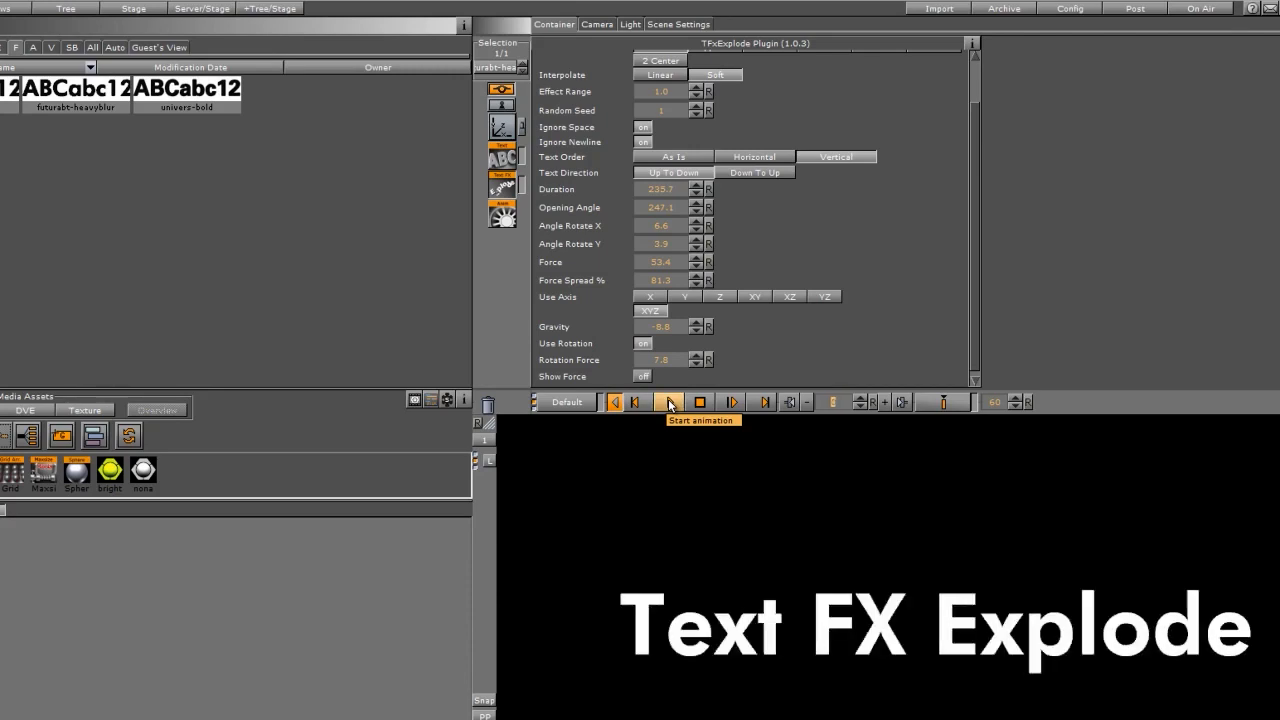
click(752, 297)
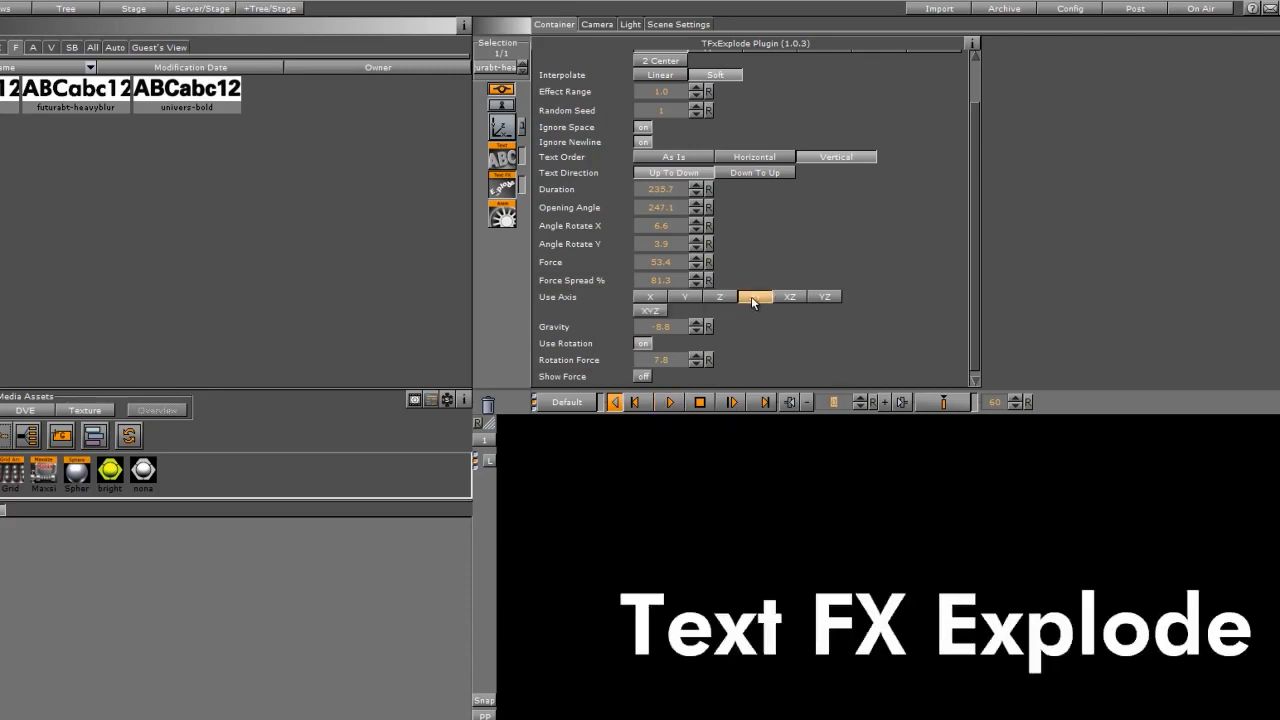
click(669, 402)
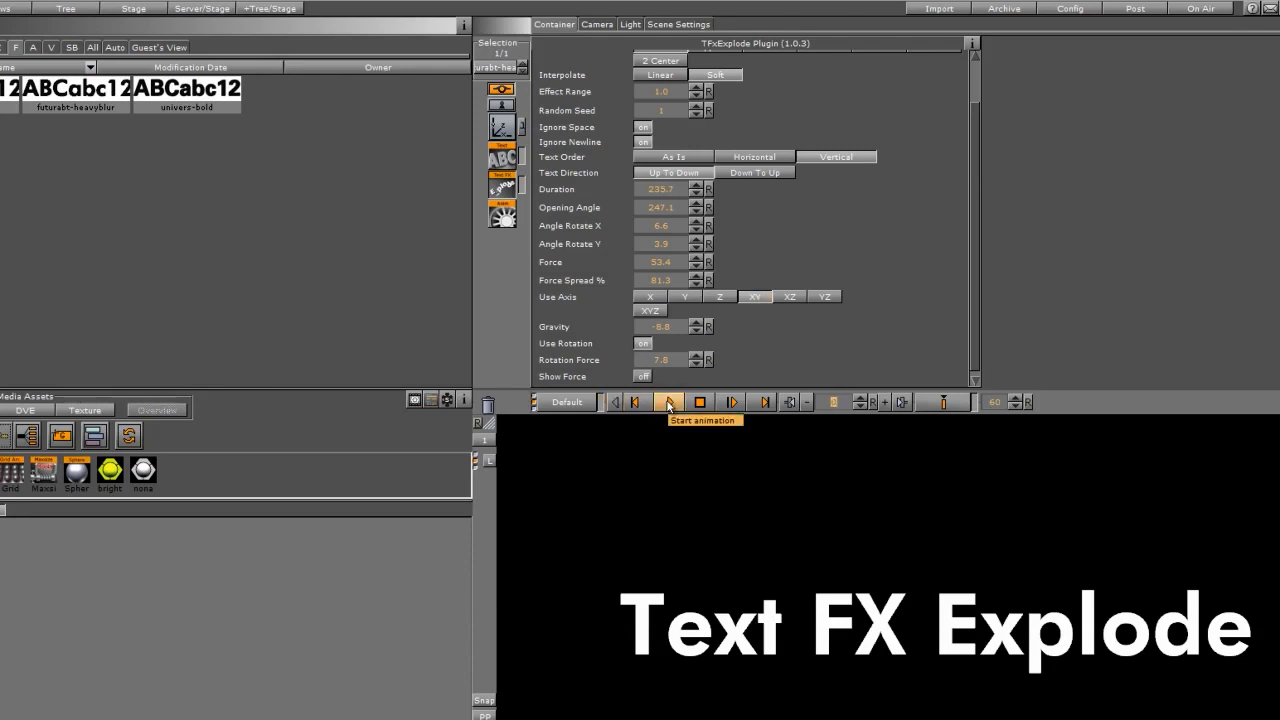